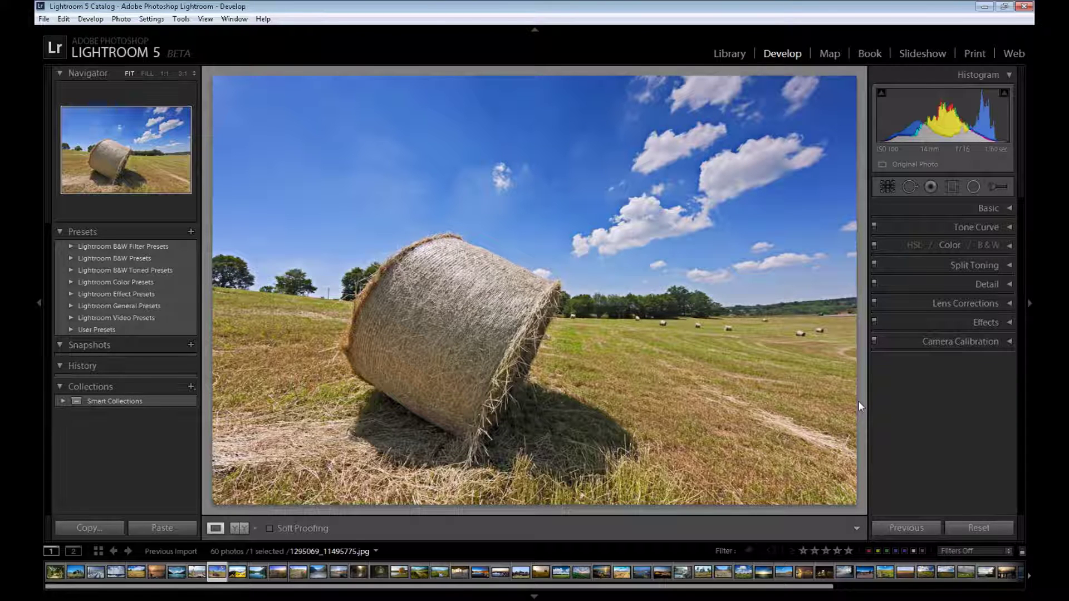
# Neutralise white balance on a white cloud with the eyedropper, then fine-tune to Temp +21, Tint −22.
pyautogui.hotkey('ctrl', '1')
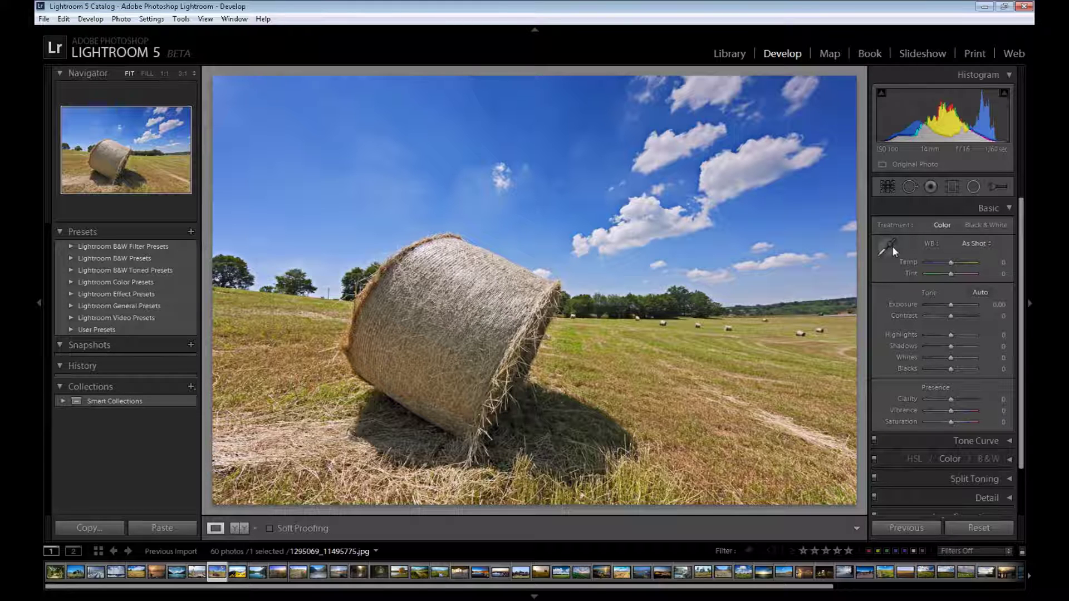
pyautogui.click(991, 245)
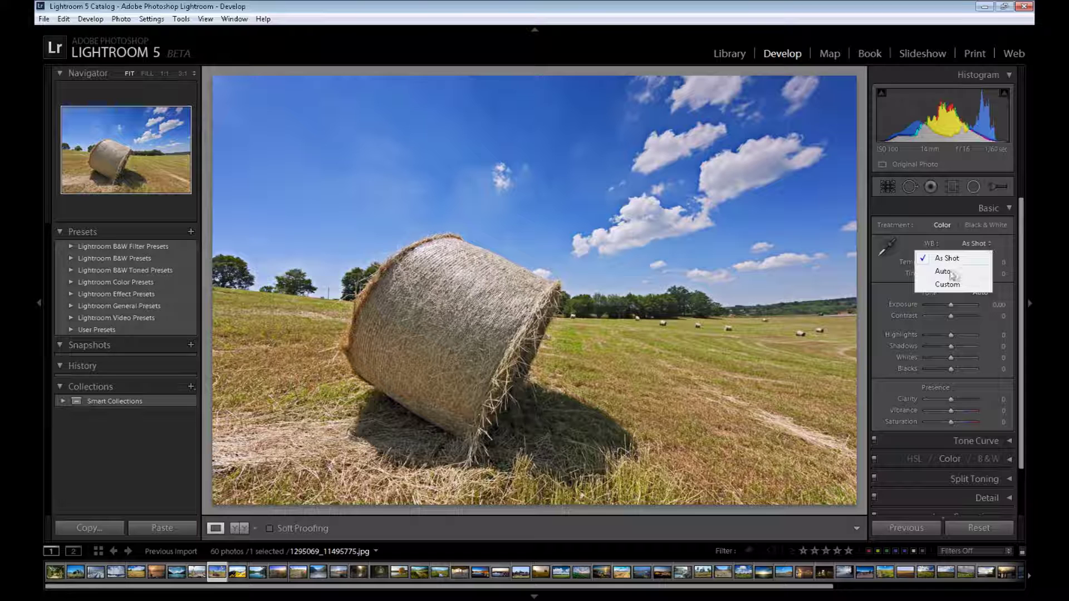
pyautogui.click(990, 245)
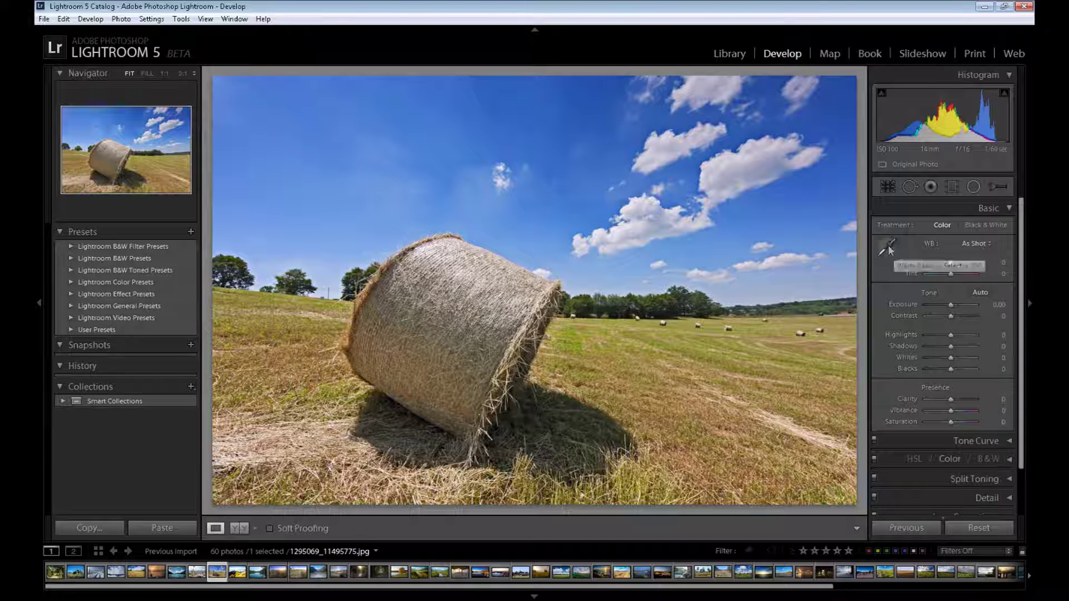
pyautogui.click(887, 245)
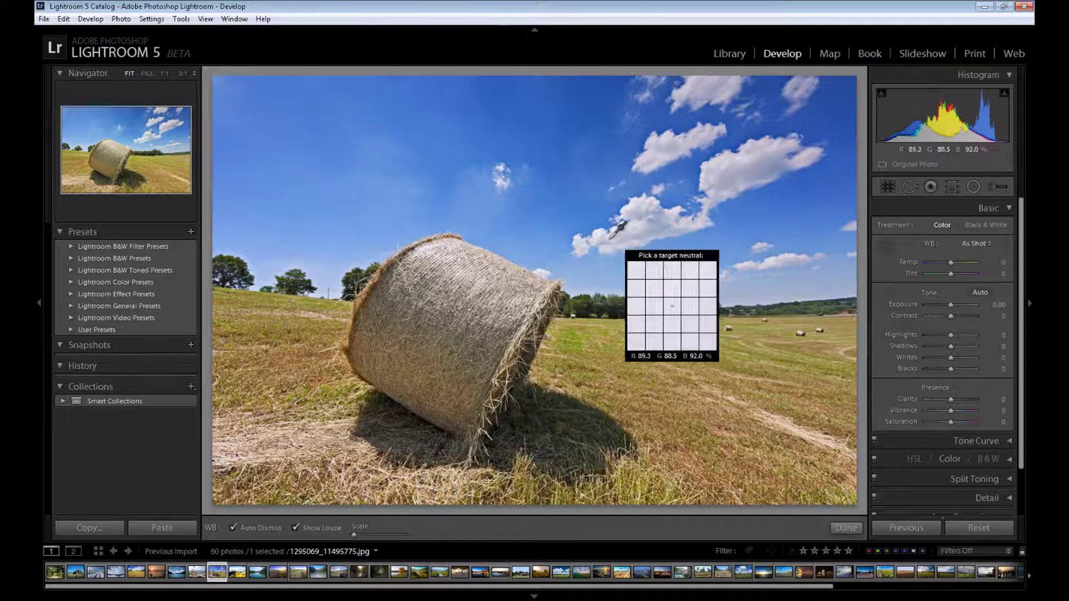
pyautogui.click(615, 232)
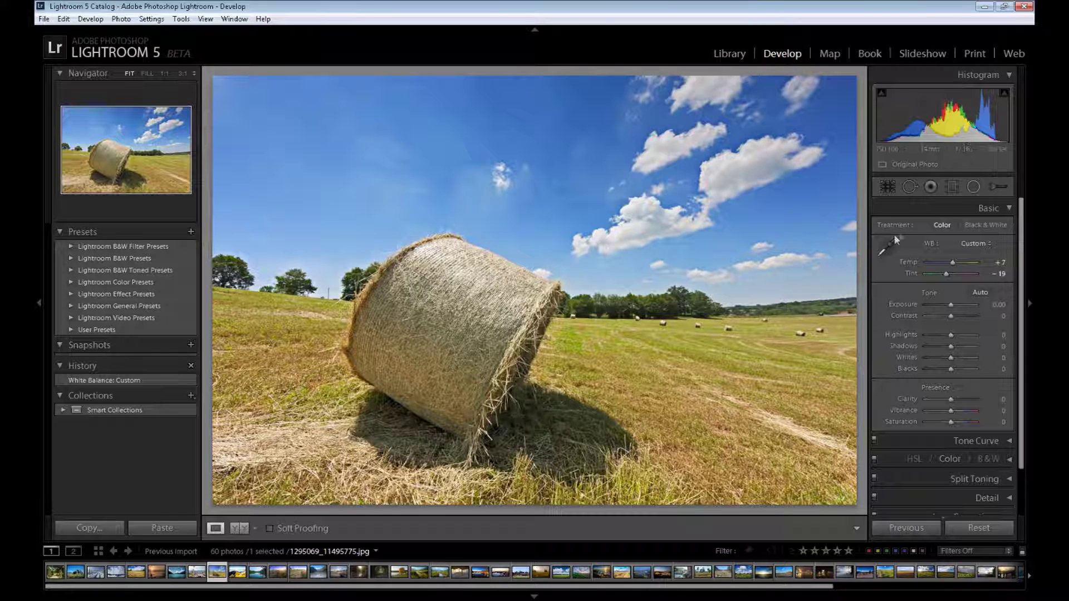
pyautogui.click(886, 246)
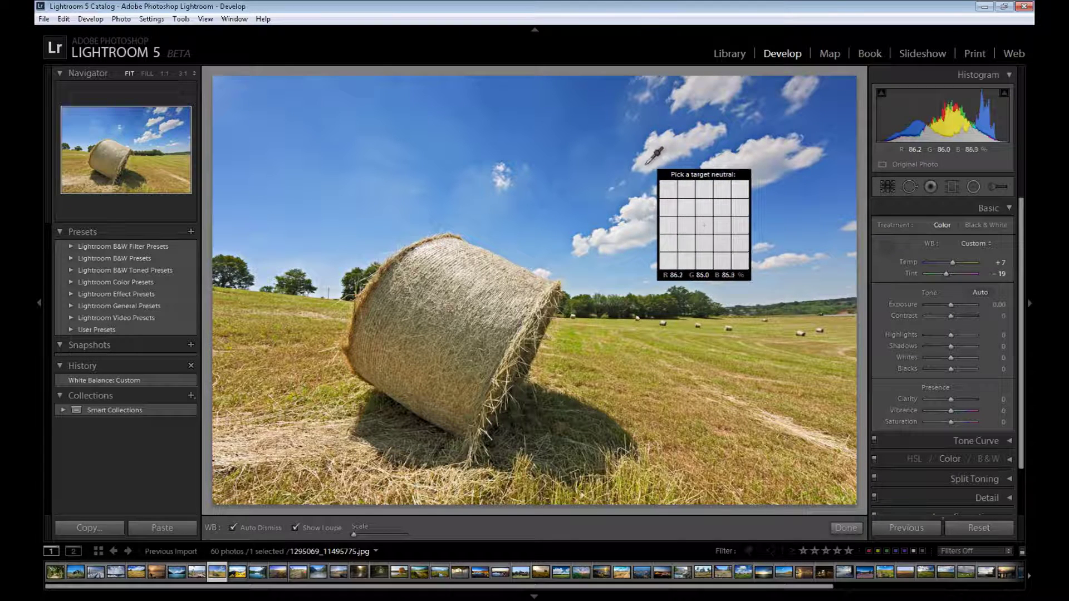
pyautogui.click(599, 233)
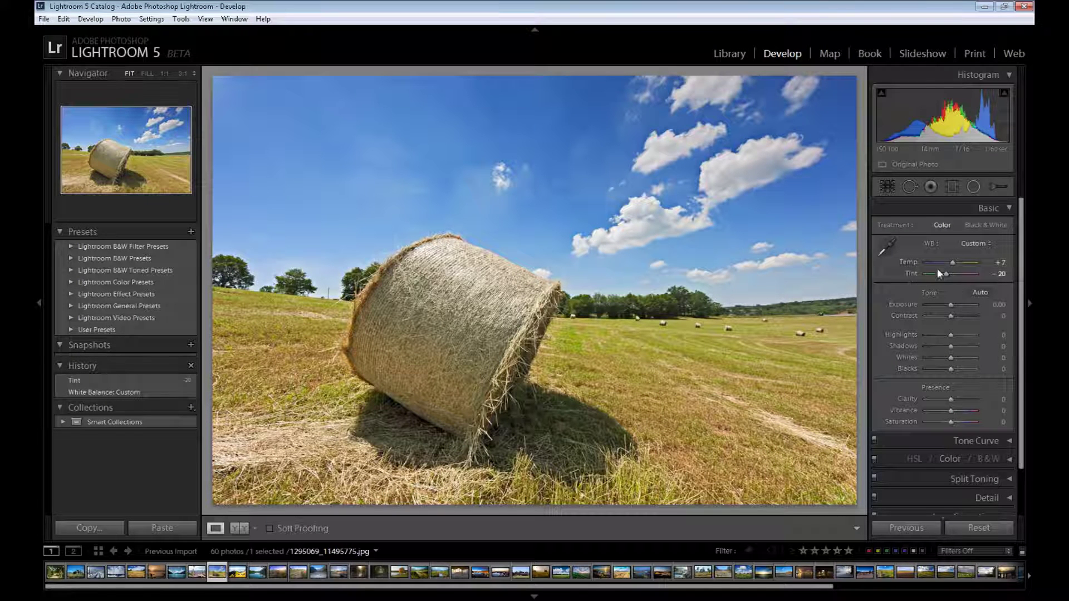
pyautogui.moveTo(949, 262)
pyautogui.mouseDown()
pyautogui.moveTo(940, 273)
pyautogui.moveTo(958, 269)
pyautogui.mouseUp()
pyautogui.keyDown('shift'); pyautogui.doubleClick(953, 262); pyautogui.keyUp('shift')
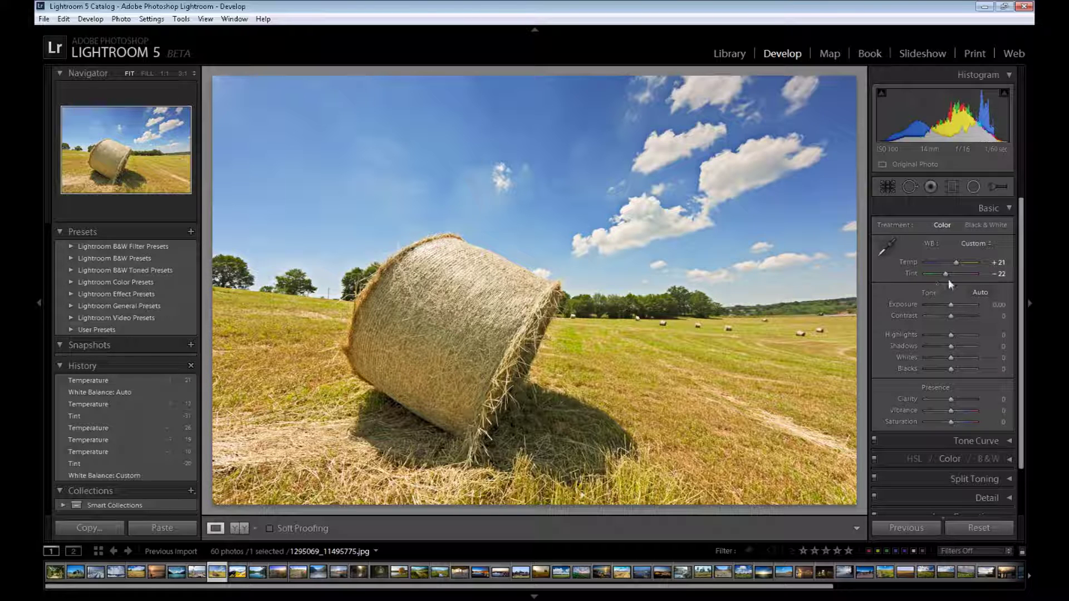
# In the Basic panel, set Contrast +29, Shadows −10, Whites +26 and Blacks +12.
pyautogui.scroll(-2, 1017, 315)
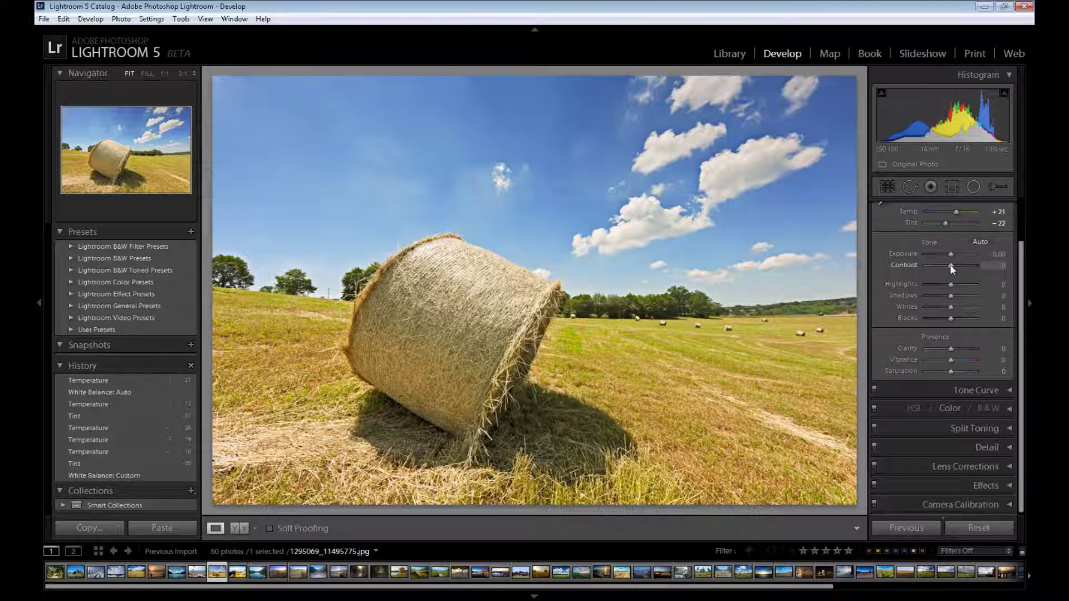
pyautogui.moveTo(950, 265); pyautogui.dragTo(954, 265)
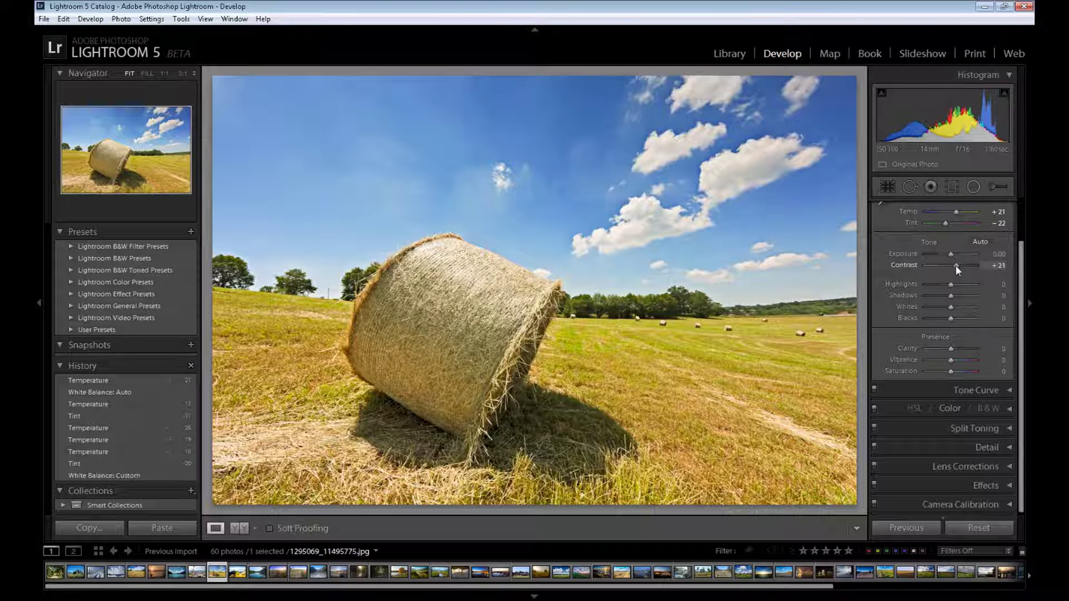
pyautogui.moveTo(956, 265); pyautogui.dragTo(957, 265)
pyautogui.moveTo(956, 265); pyautogui.dragTo(958, 265)
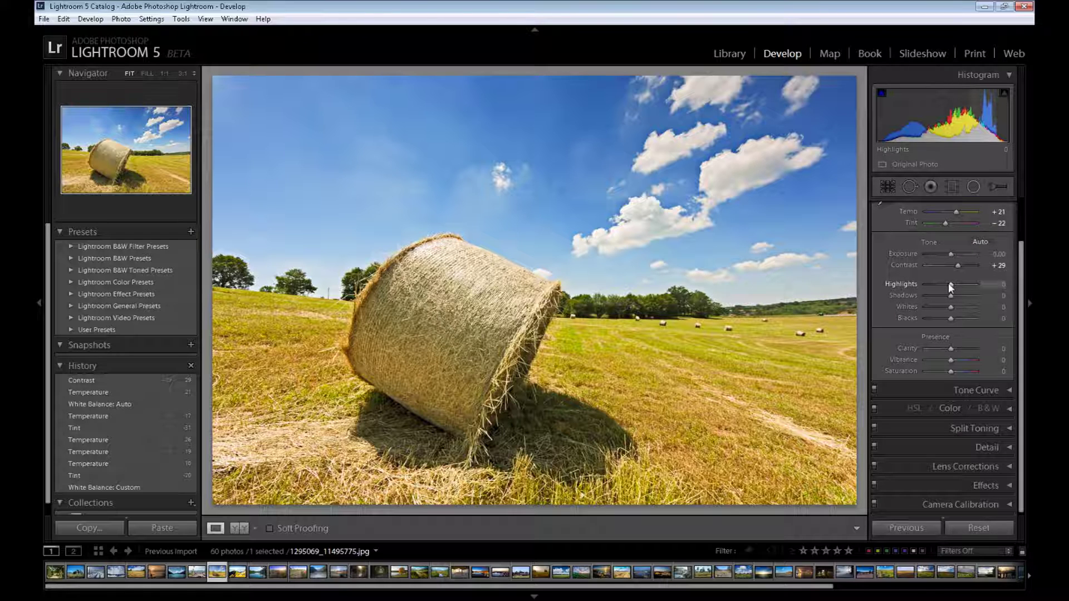
pyautogui.moveTo(951, 297); pyautogui.dragTo(948, 297)
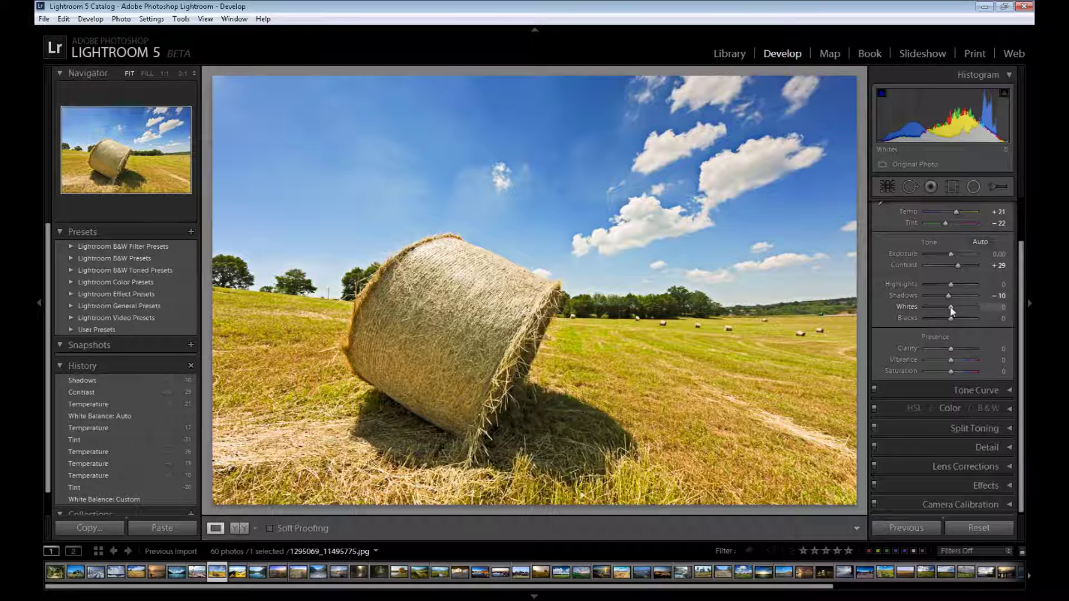
pyautogui.moveTo(950, 306); pyautogui.dragTo(957, 306)
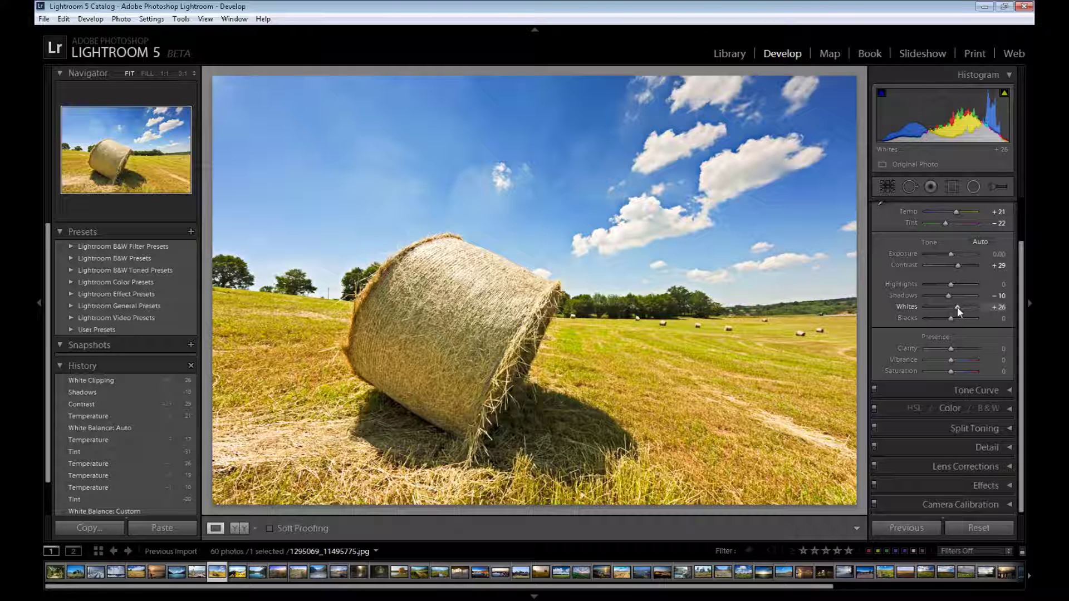
pyautogui.moveTo(950, 318); pyautogui.dragTo(954, 318)
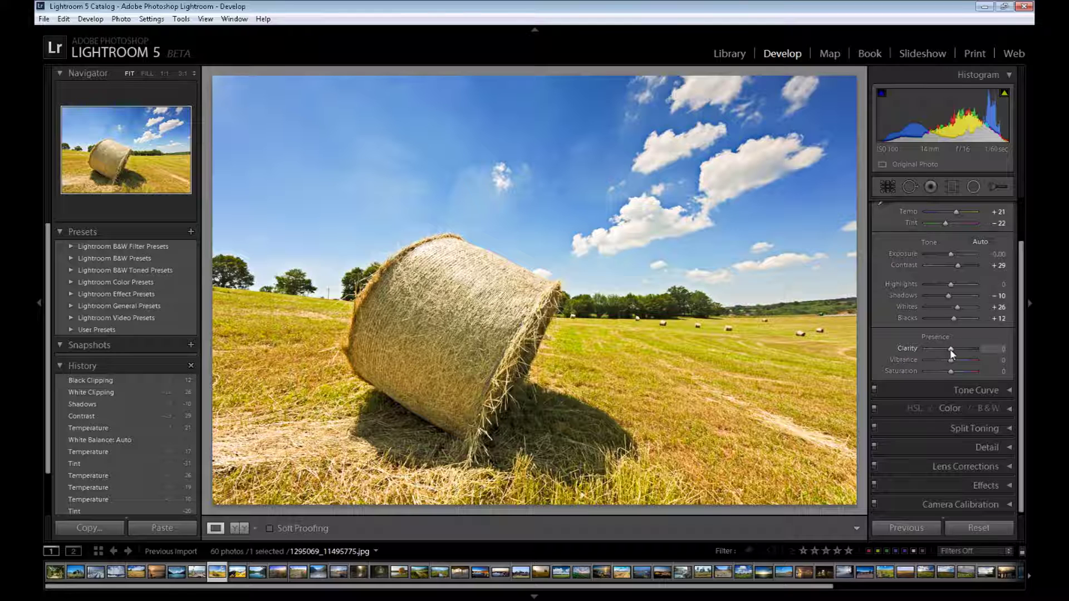
# Set Presence to Clarity +40, Vibrance +31 and Saturation −5.
pyautogui.moveTo(951, 352); pyautogui.dragTo(960, 351)
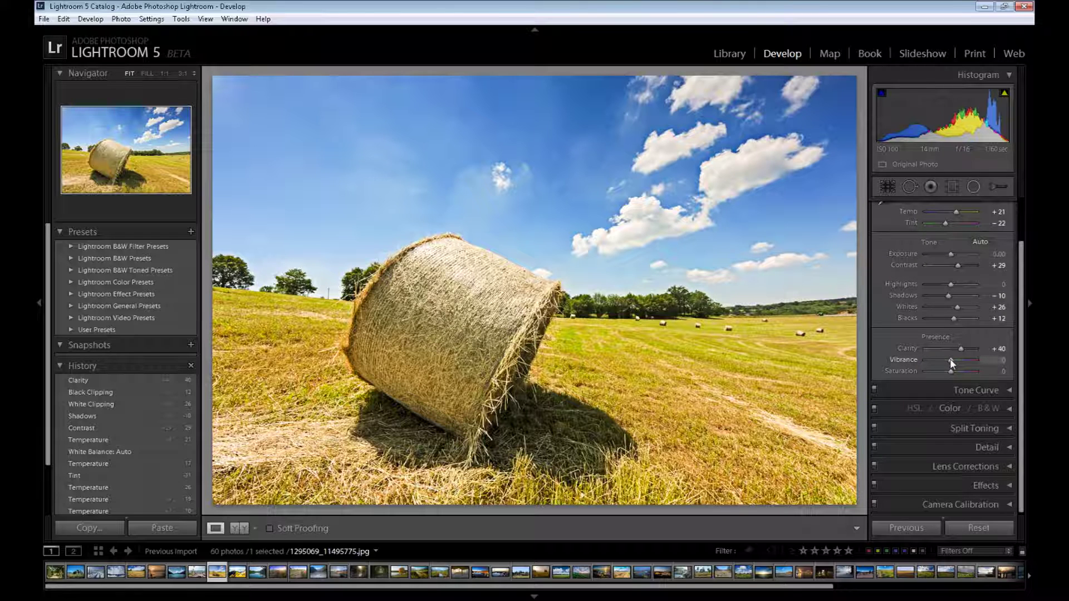
pyautogui.moveTo(952, 364)
pyautogui.mouseDown()
pyautogui.moveTo(961, 364)
pyautogui.moveTo(942, 362)
pyautogui.mouseUp()
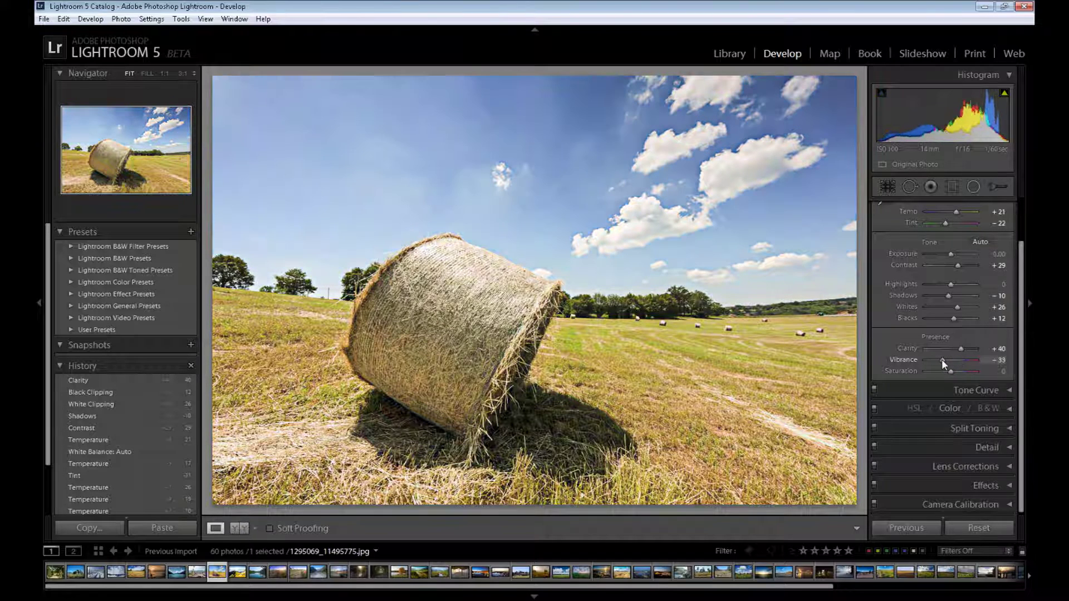
pyautogui.moveTo(942, 363)
pyautogui.mouseDown()
pyautogui.moveTo(956, 362)
pyautogui.moveTo(949, 371)
pyautogui.moveTo(959, 360)
pyautogui.moveTo(944, 372)
pyautogui.mouseUp()
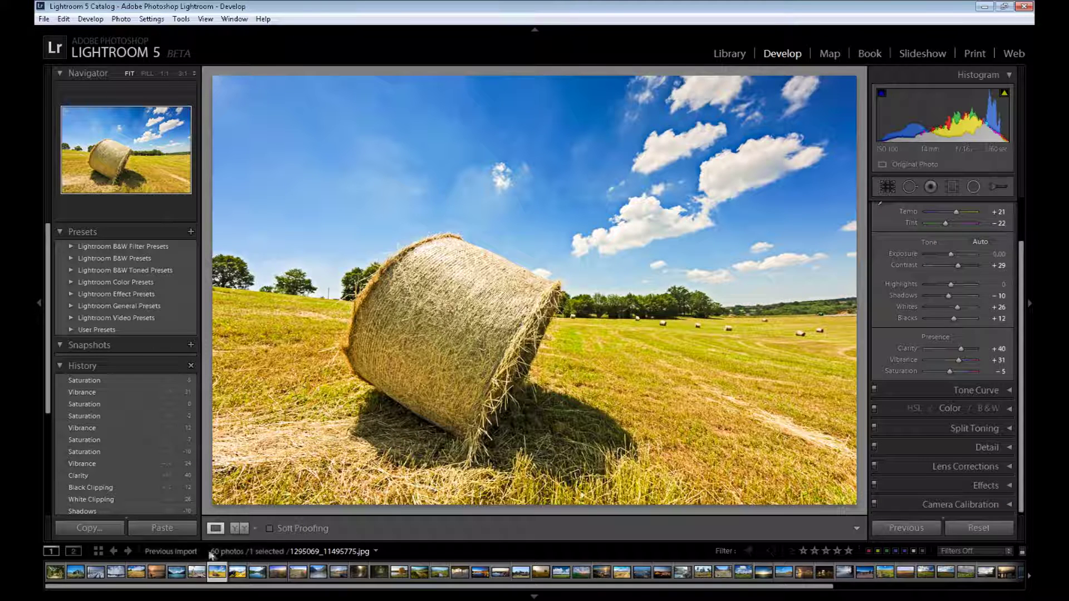
# Set the Tone Curve regions to Lights +9 and Shadows −11, then show Split Toning.
pyautogui.click(1000, 389)
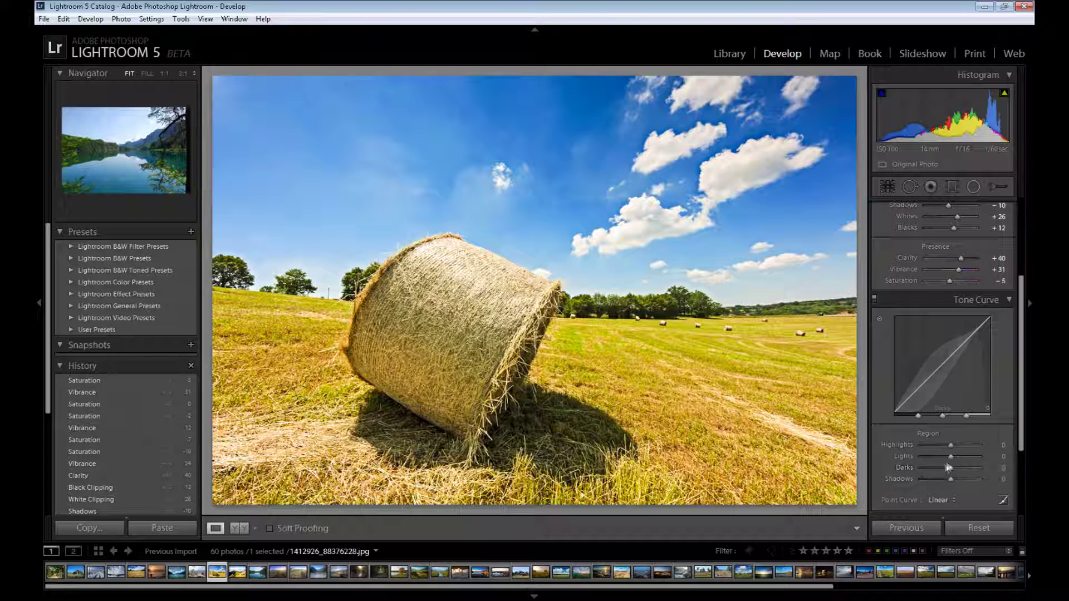
pyautogui.moveTo(951, 456); pyautogui.dragTo(954, 456)
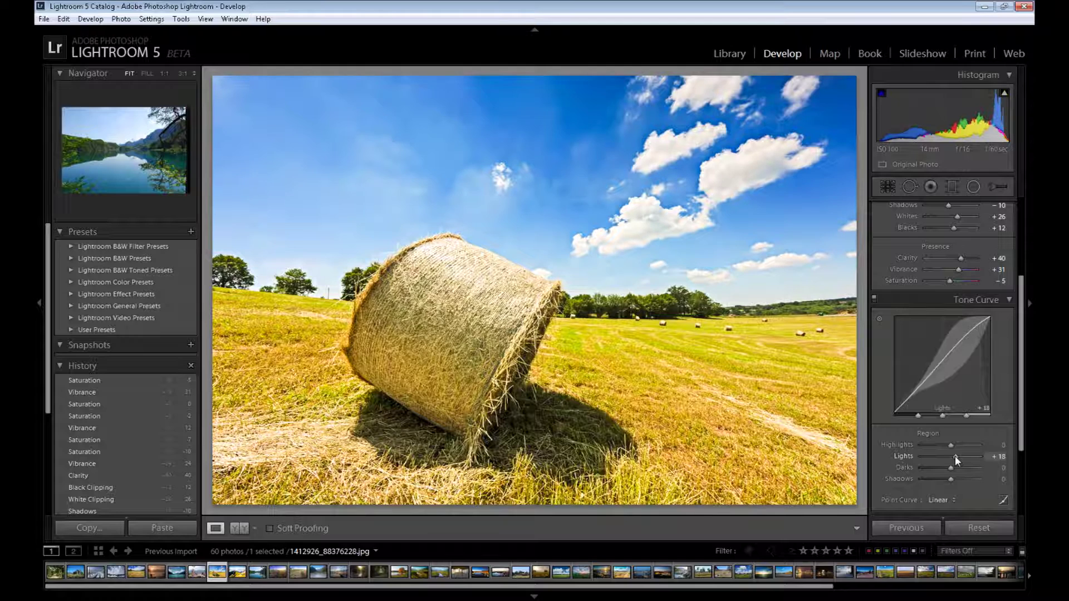
pyautogui.moveTo(954, 456); pyautogui.dragTo(953, 456)
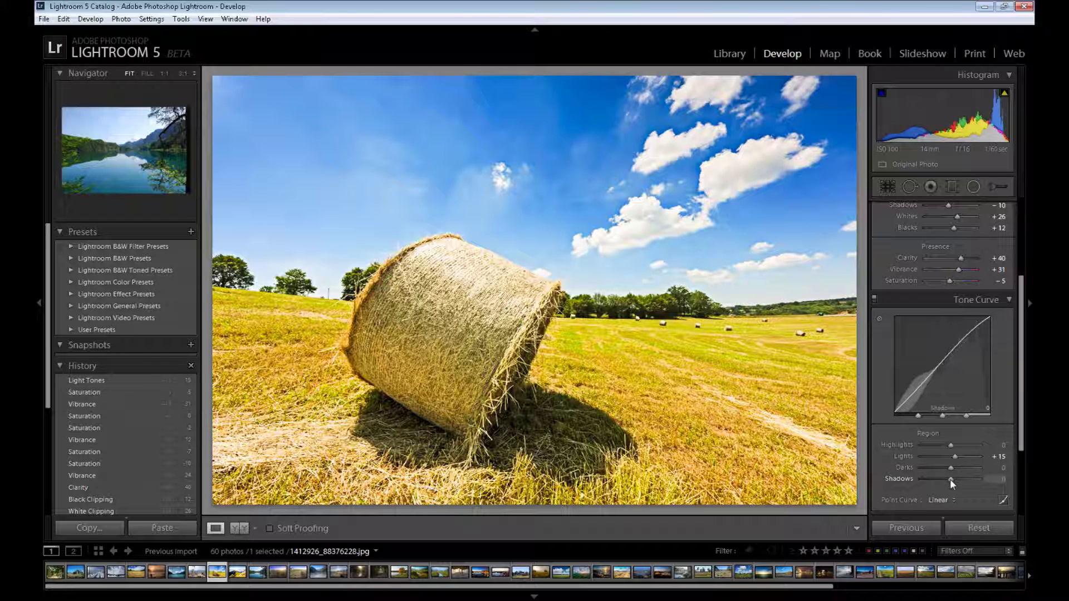
pyautogui.moveTo(950, 479); pyautogui.dragTo(947, 479)
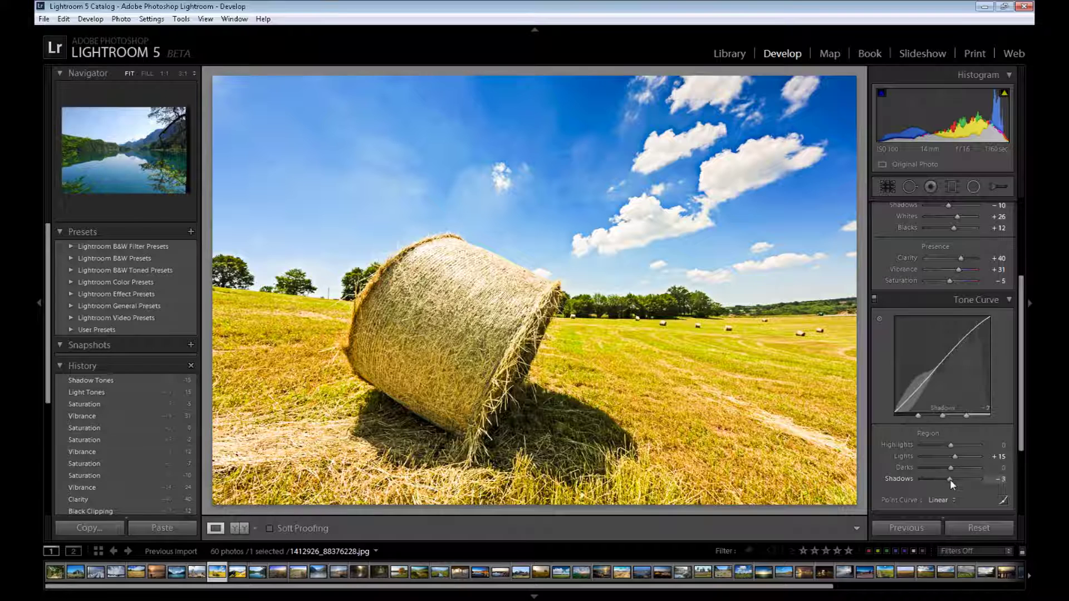
pyautogui.moveTo(949, 479); pyautogui.dragTo(952, 456)
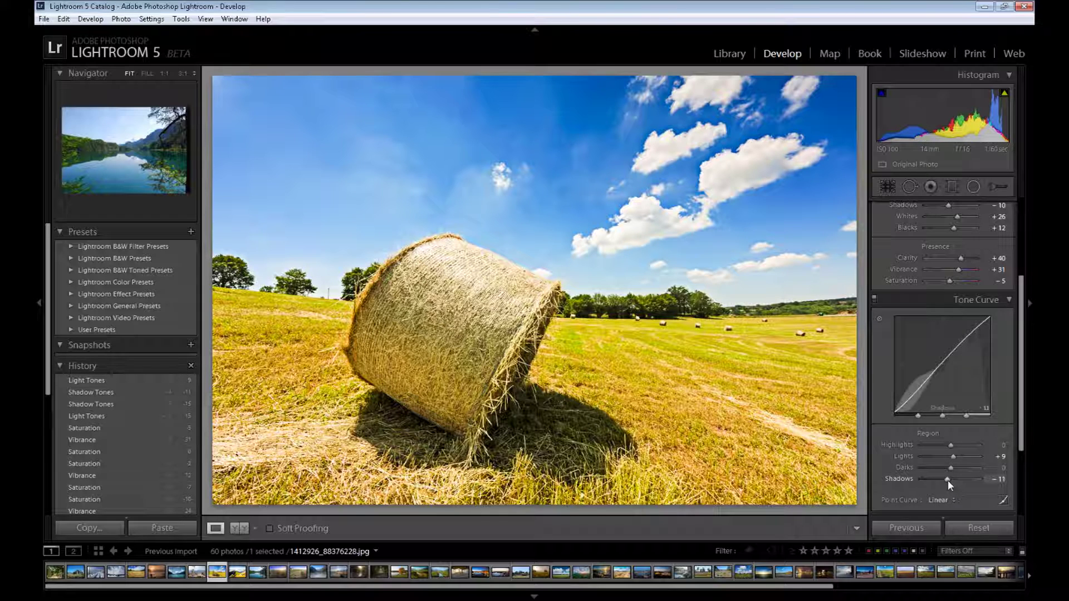
pyautogui.hotkey('ctrl', '4')
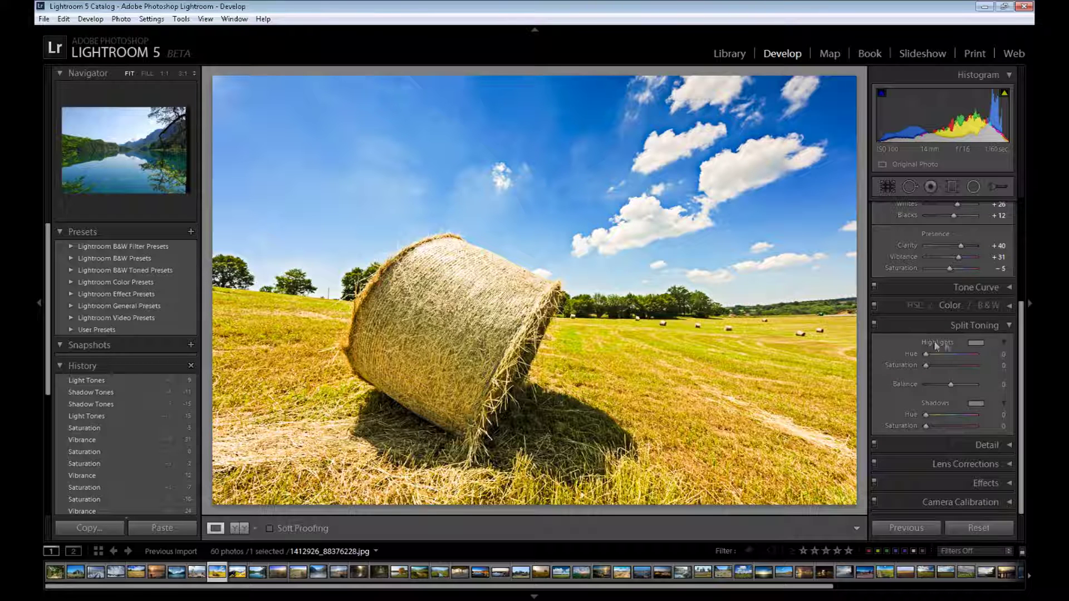
# Tint the split-toning highlights yellow-green at hue 72, saturation 32.
pyautogui.click(974, 343)
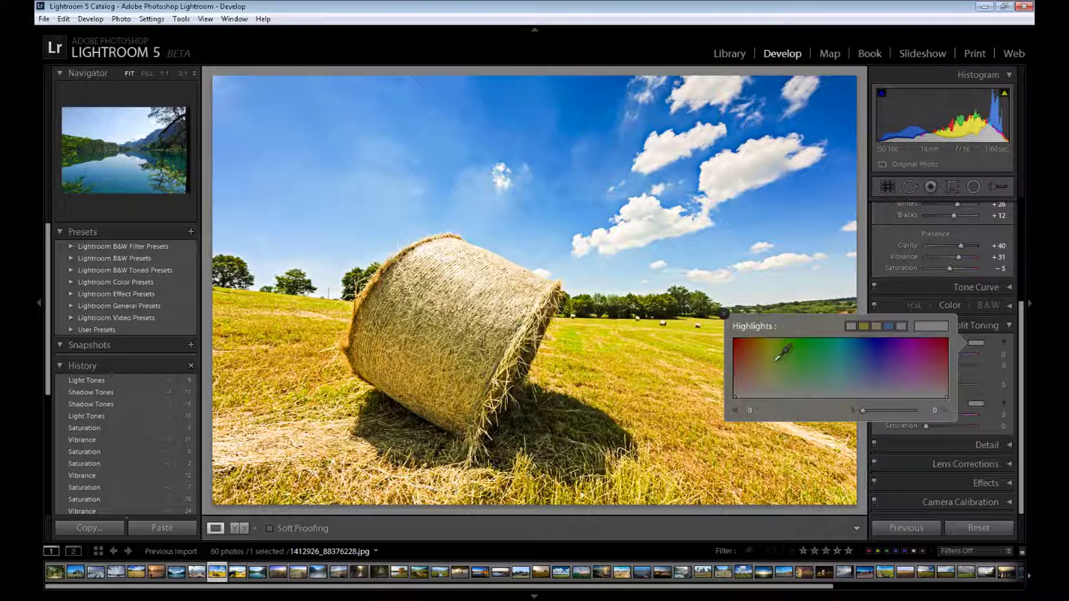
pyautogui.click(777, 378)
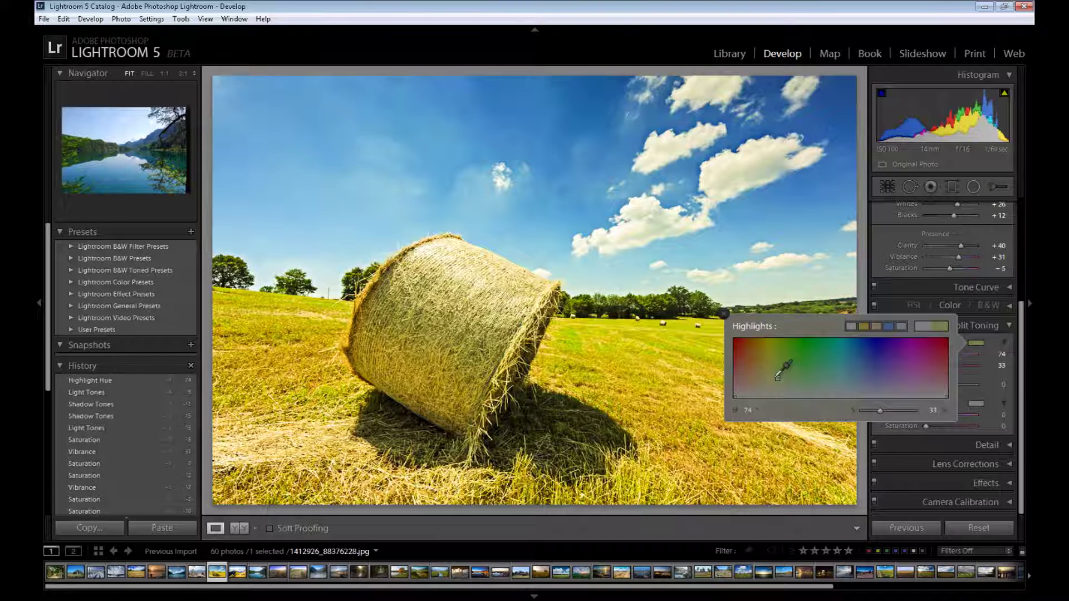
pyautogui.click(776, 379)
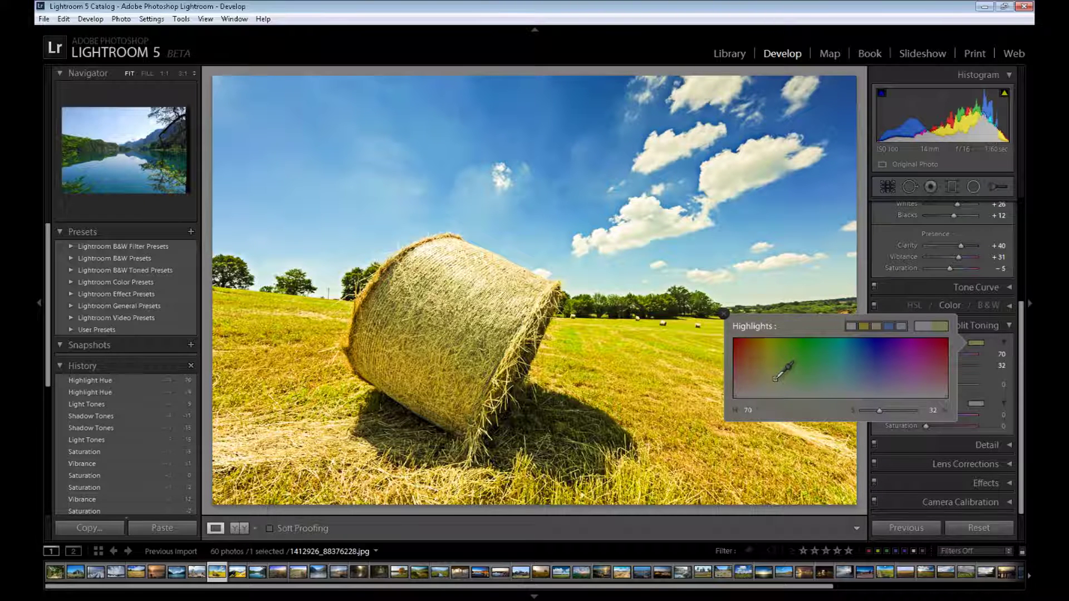
pyautogui.moveTo(775, 379); pyautogui.dragTo(777, 379)
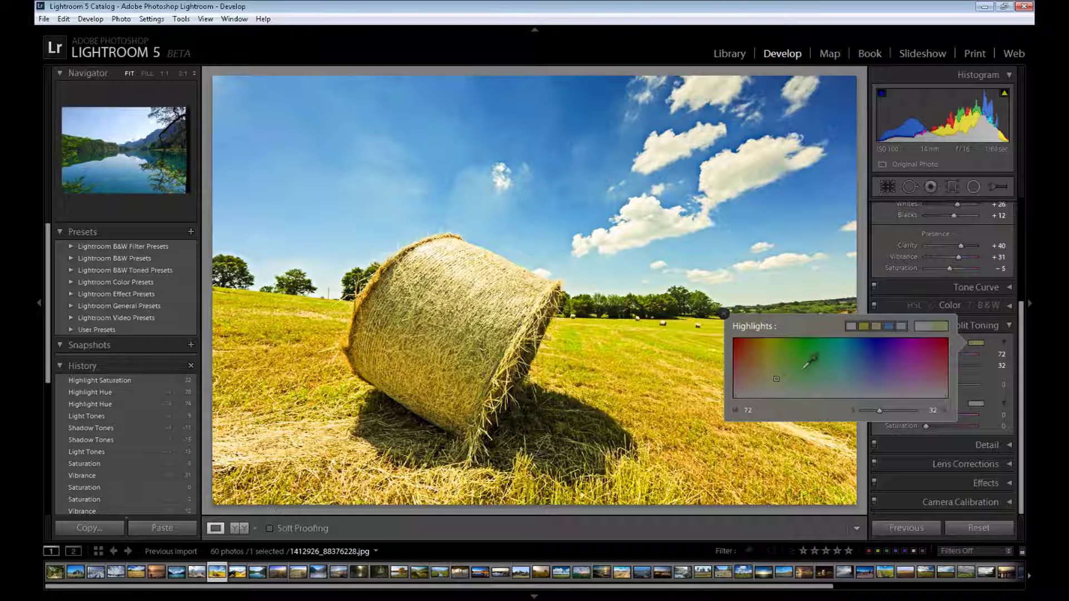
# Tint the split-toning shadows teal at hue 173, saturation 17.
pyautogui.click(978, 403)
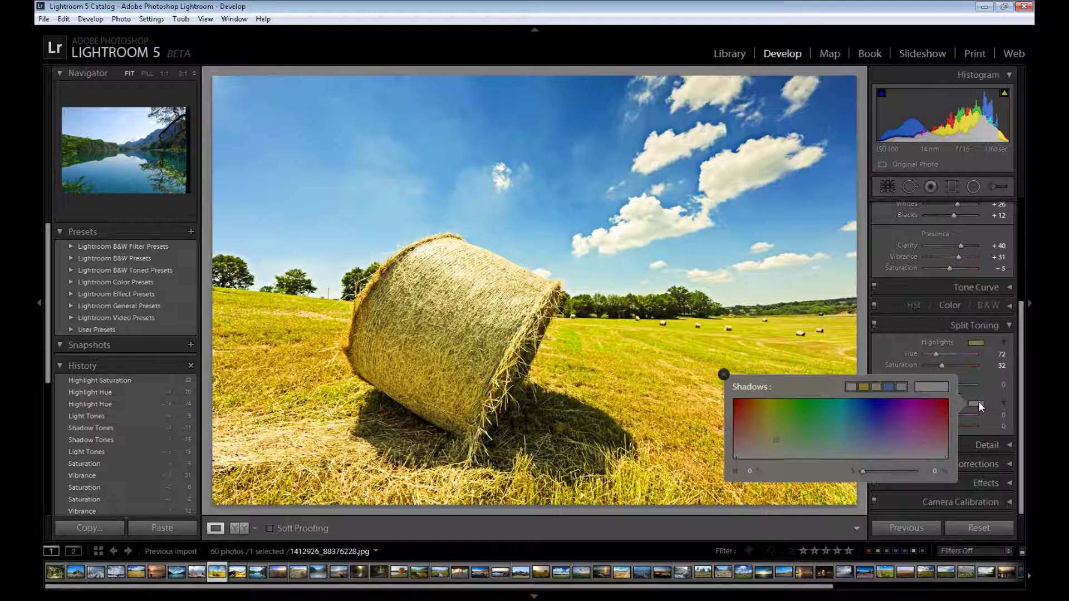
pyautogui.click(839, 444)
pyautogui.moveTo(839, 444); pyautogui.dragTo(836, 448)
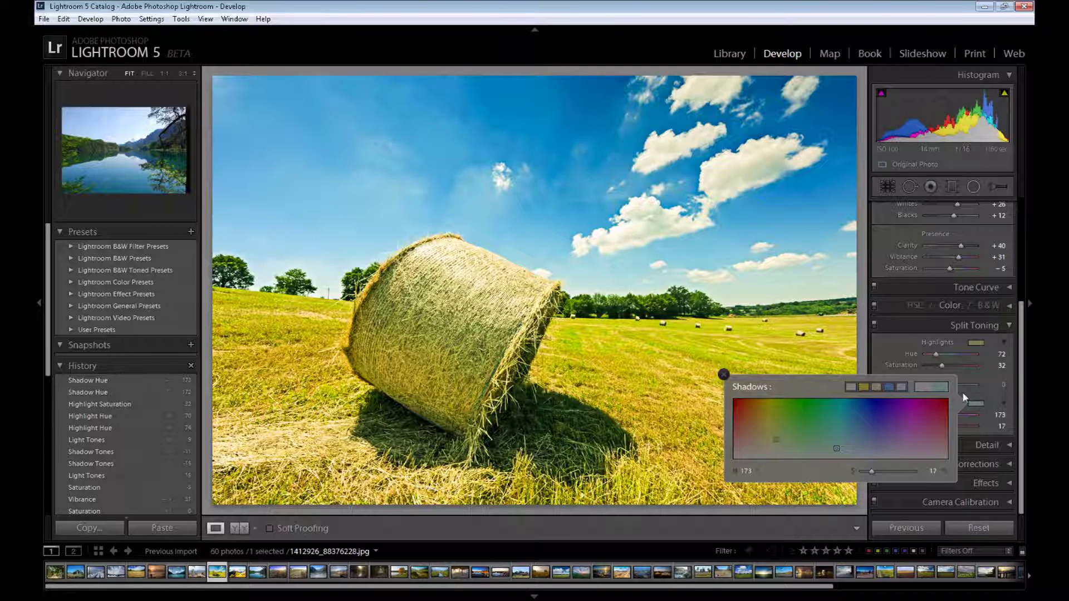
pyautogui.click(903, 435)
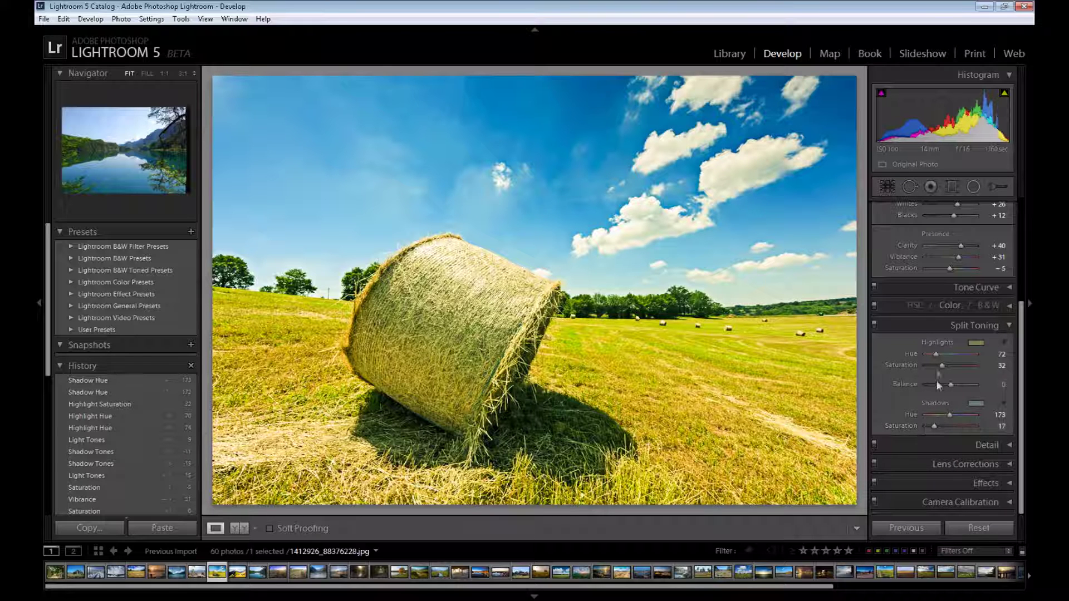
# Try different split-toning Balance values, then reset Balance to 0.
pyautogui.moveTo(950, 384); pyautogui.dragTo(978, 383)
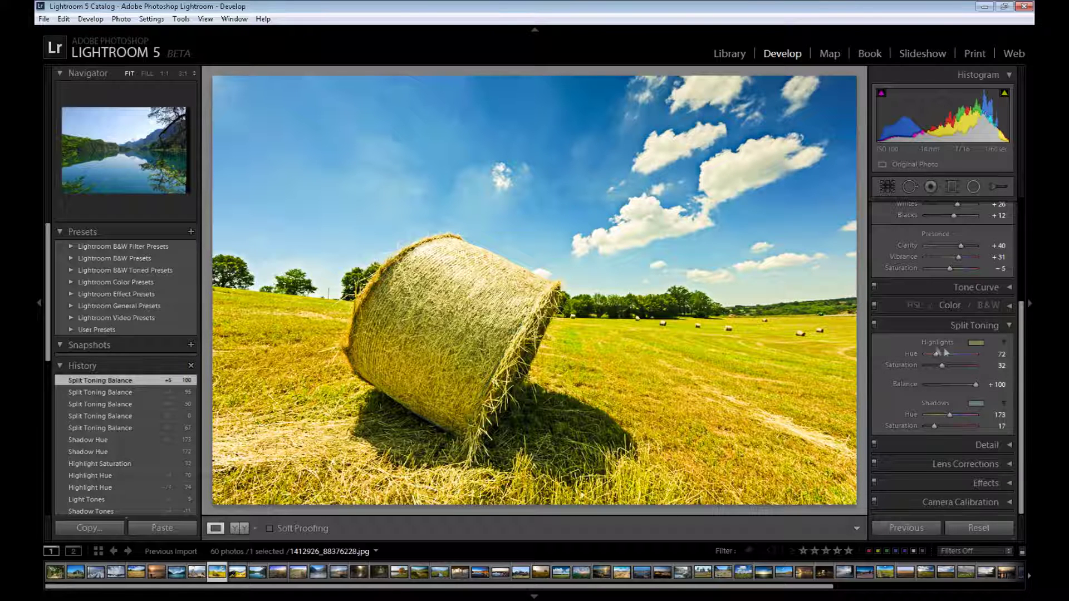
pyautogui.click(935, 384)
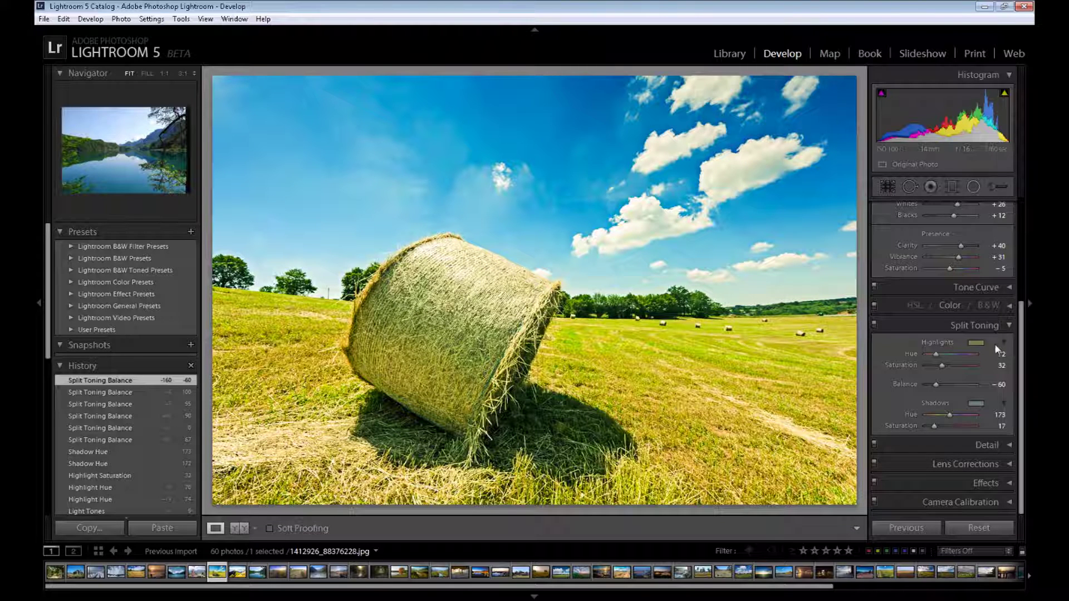
pyautogui.doubleClick(941, 384)
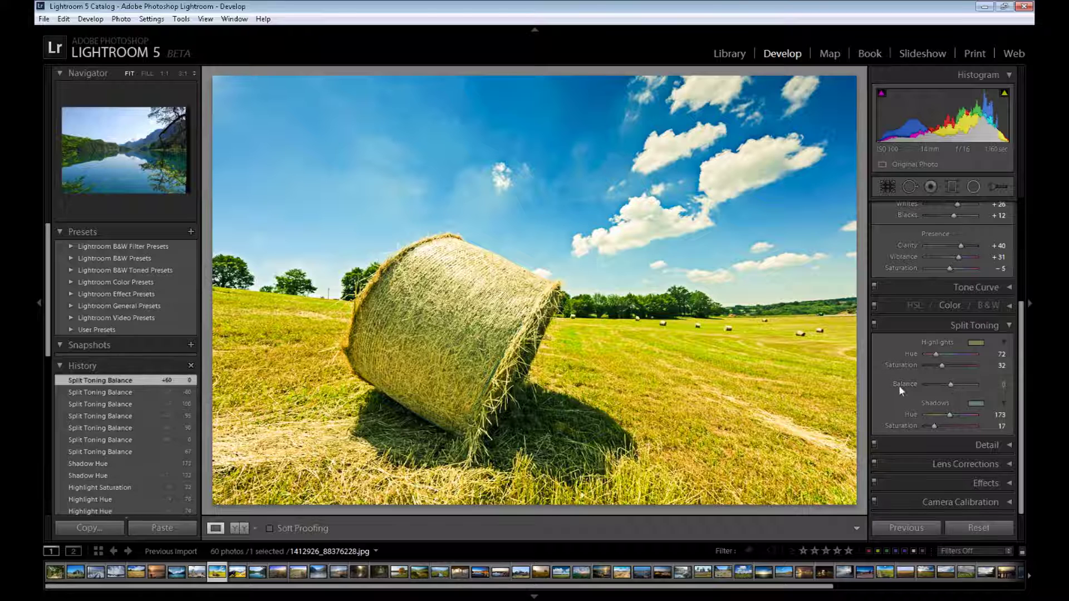
# Reset the photo to defaults for comparison, then restore the last Split Toning Balance history step.
pyautogui.hotkey('ctrl', '6')
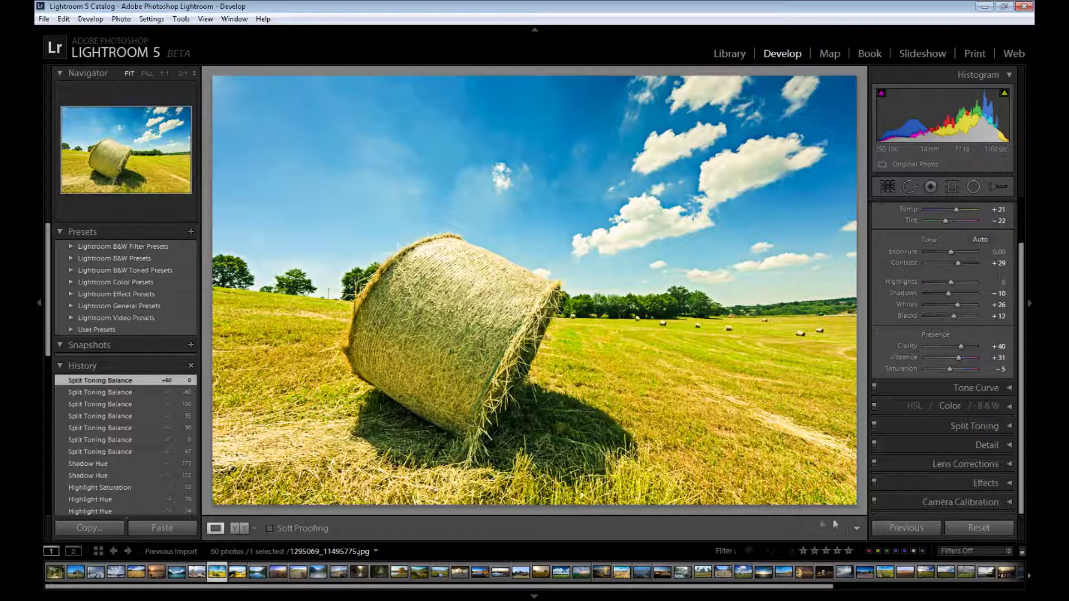
pyautogui.click(978, 528)
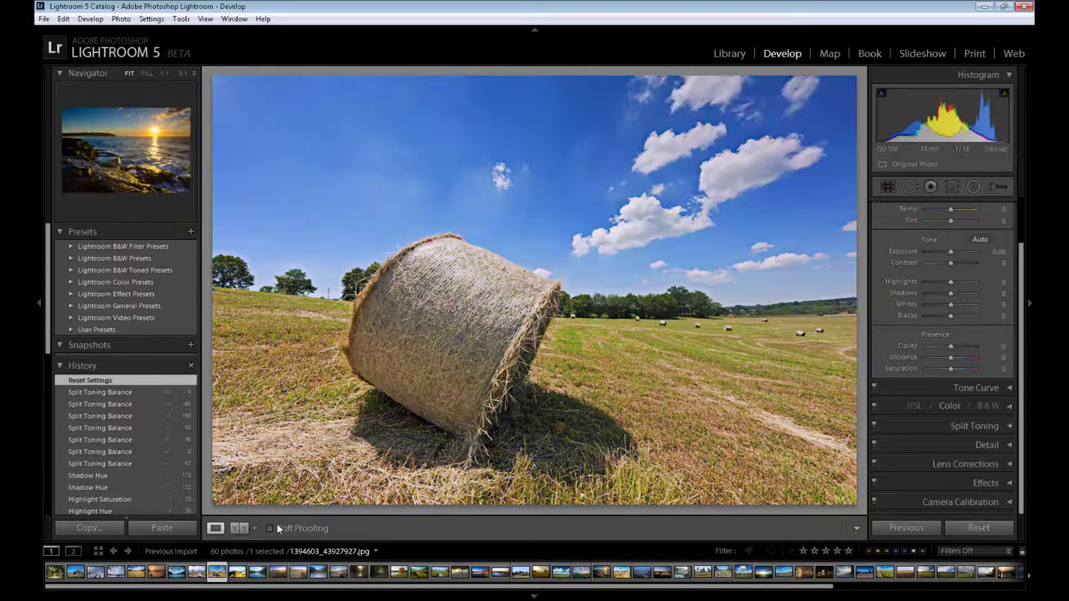
pyautogui.click(133, 392)
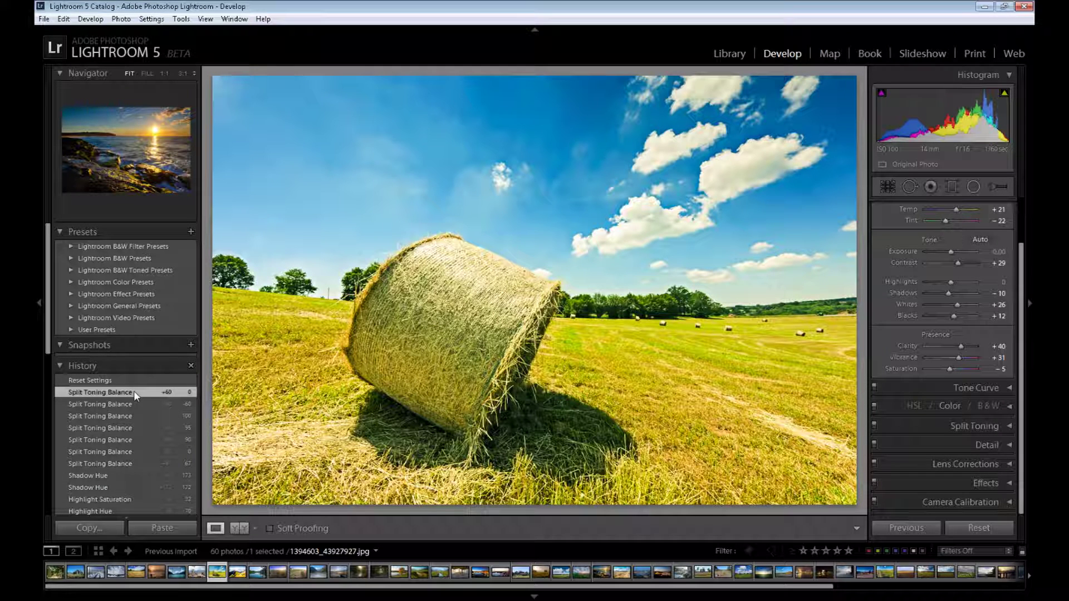
pyautogui.scroll(2, 956, 377)
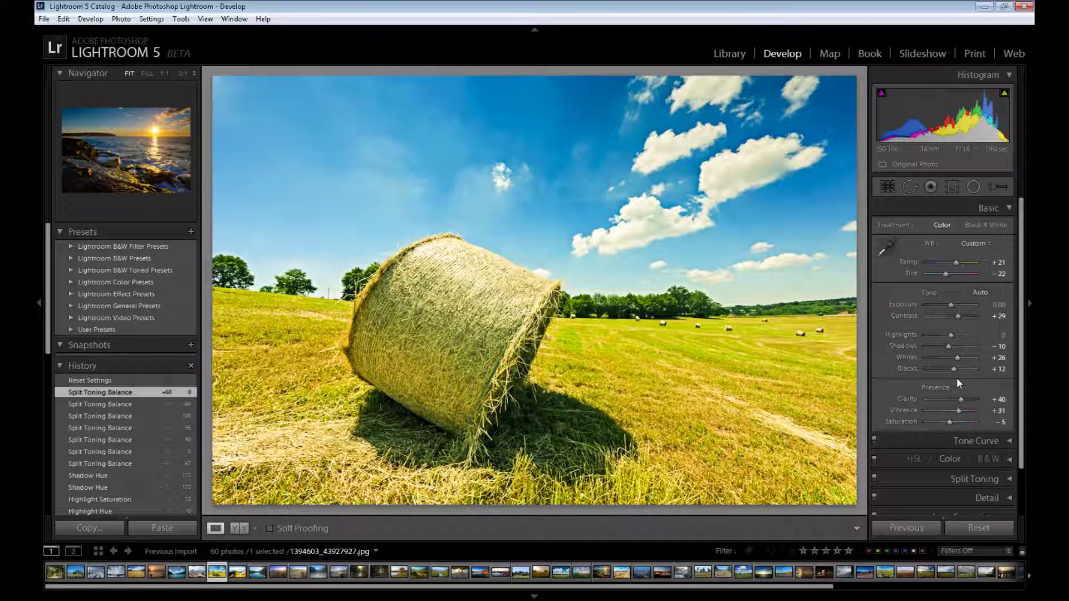